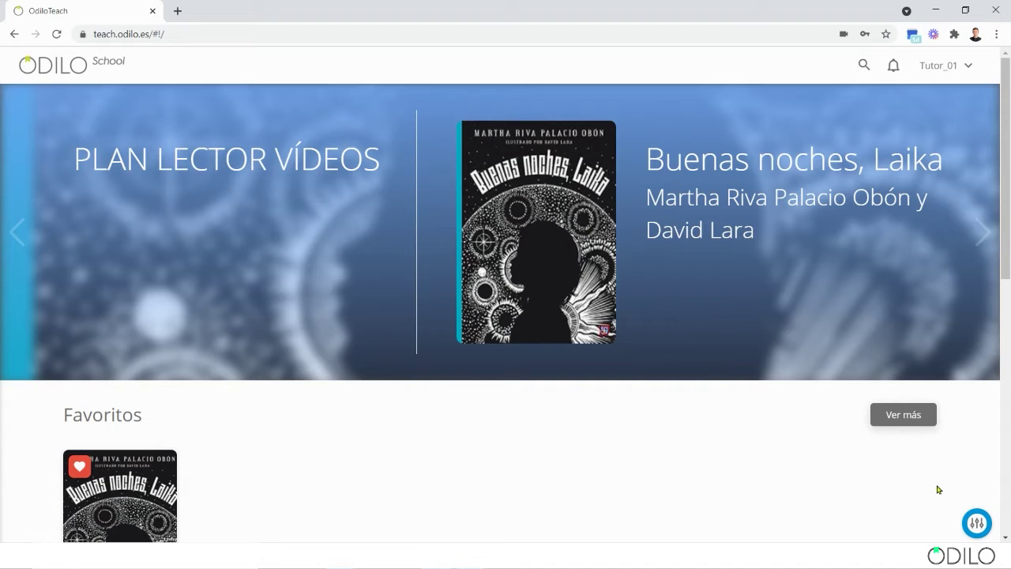
Open the repository of experiences and filter its list by age 15
{"action": "left_click", "coordinate": [977, 523]}
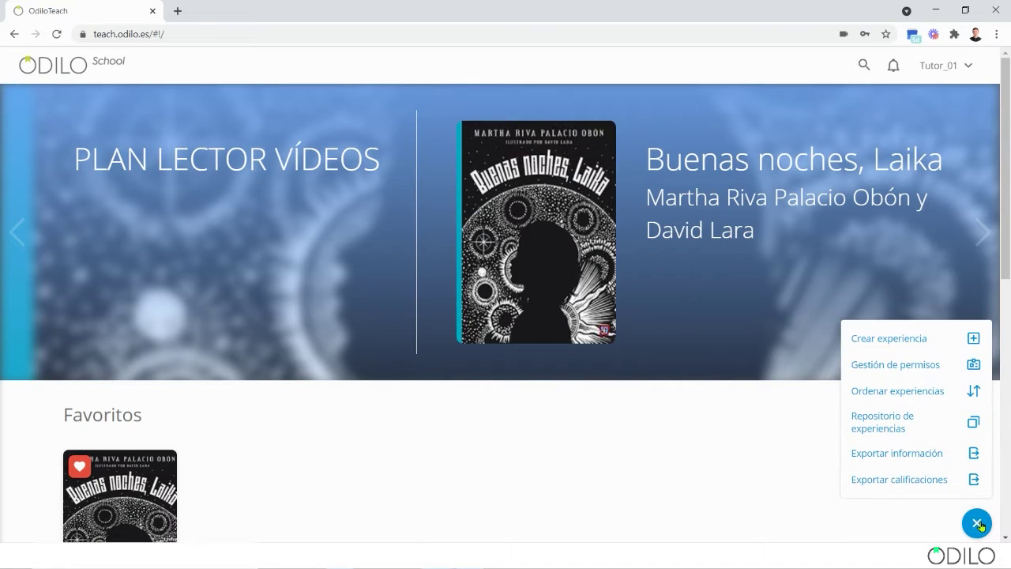
{"action": "left_click", "coordinate": [905, 427]}
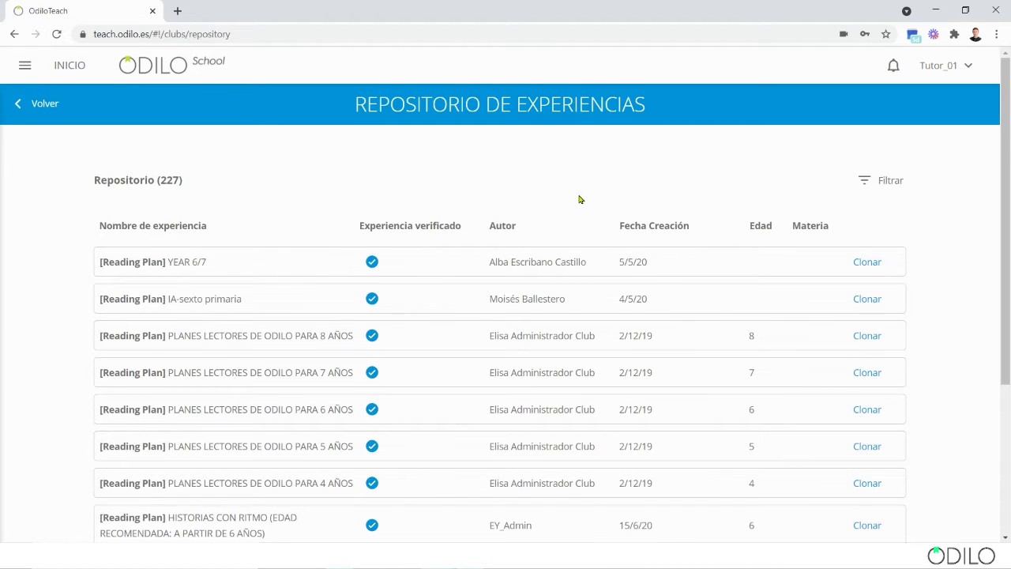
{"action": "left_click", "coordinate": [888, 187]}
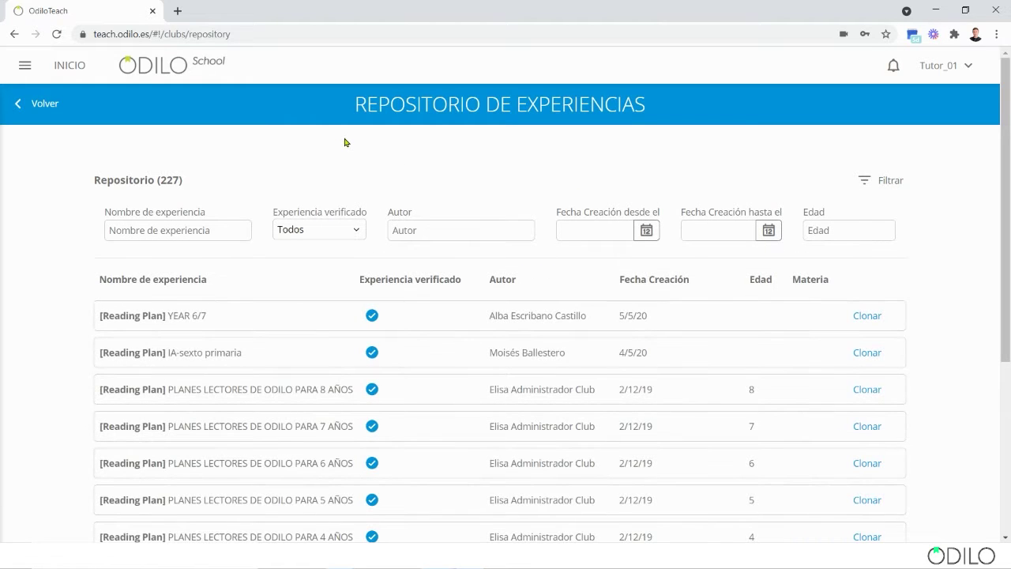
{"action": "left_click", "coordinate": [150, 229]}
{"action": "left_click", "coordinate": [353, 229]}
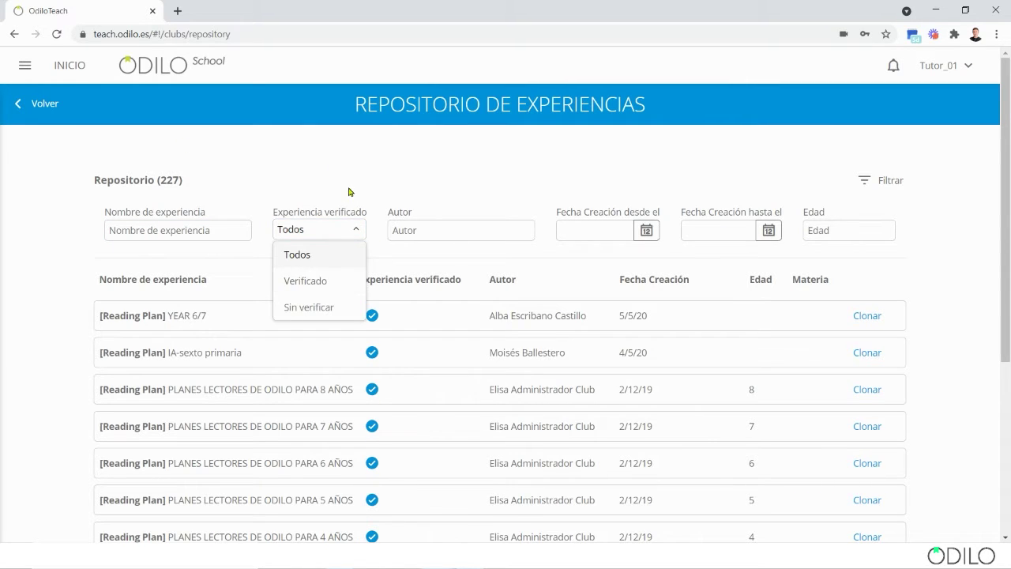
{"action": "left_click", "coordinate": [483, 230]}
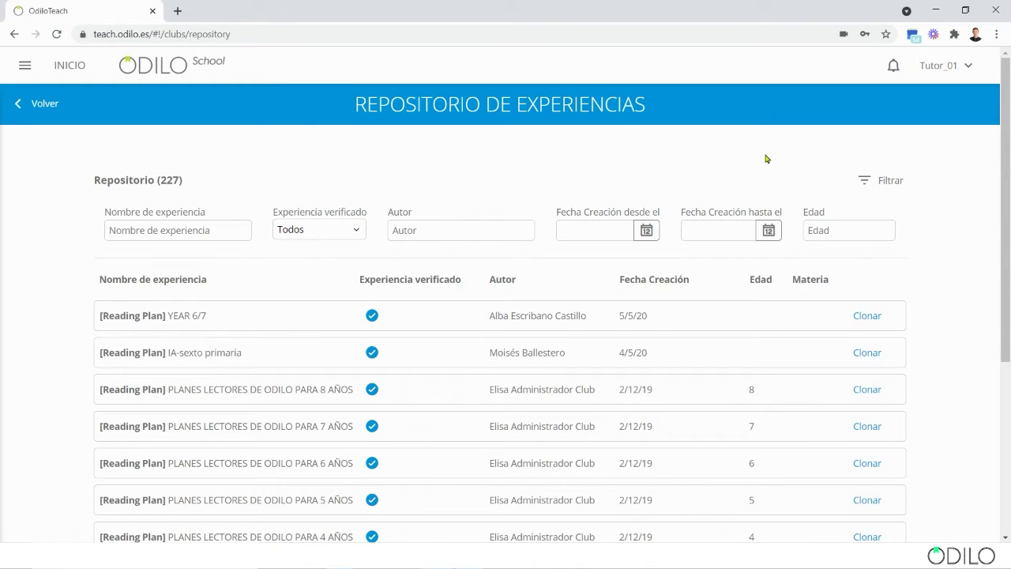
{"action": "type", "text": "15"}
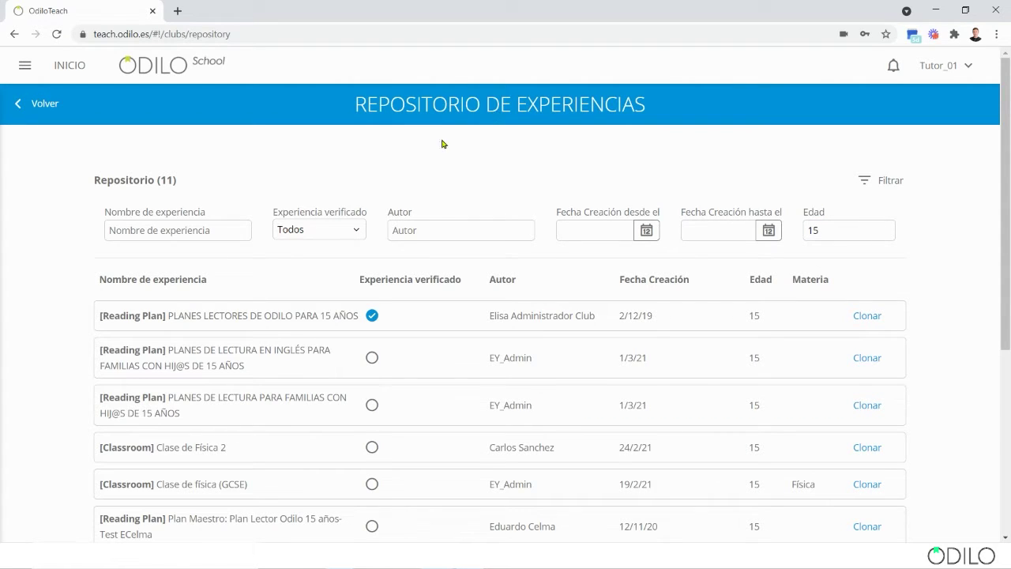
Preview the verified reading plan PLANES LECTORES DE ODILO PARA 15 AÑOS, look through its included books, and close the preview
{"action": "left_click", "coordinate": [270, 322]}
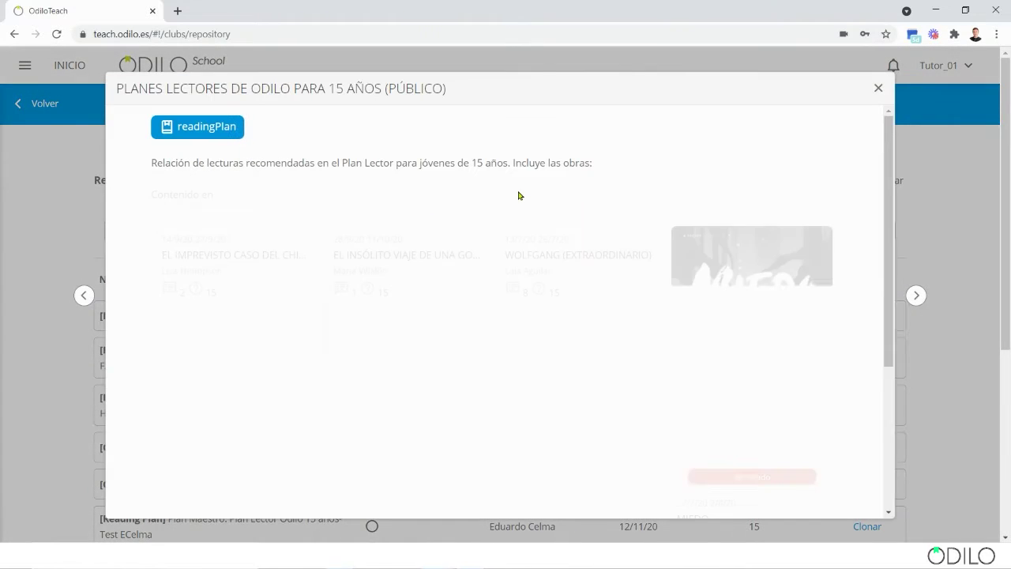
{"action": "scroll", "coordinate": [519, 195], "scroll_direction": "down", "scroll_amount": 4}
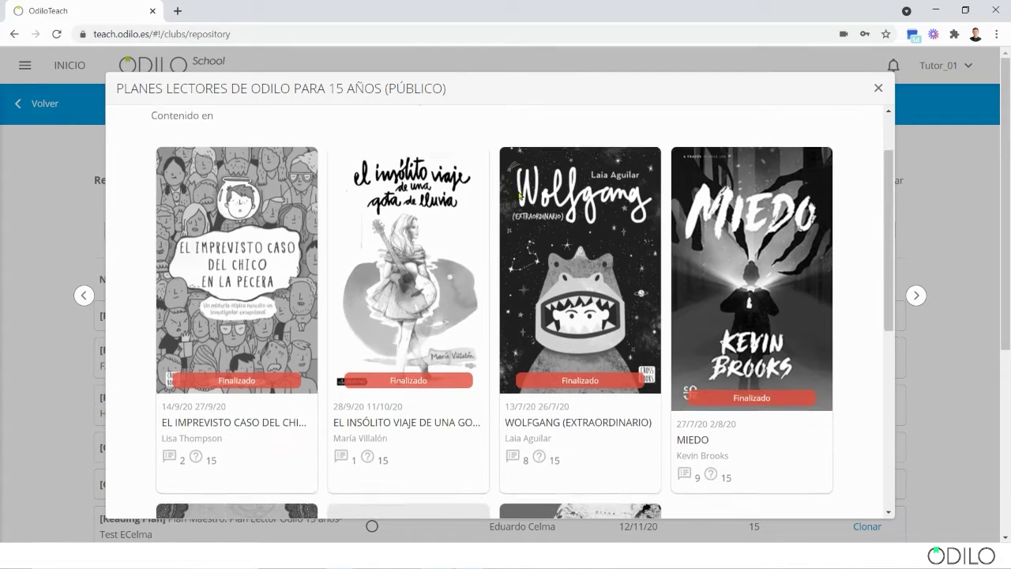
{"action": "scroll", "coordinate": [518, 196], "scroll_direction": "down", "scroll_amount": 2}
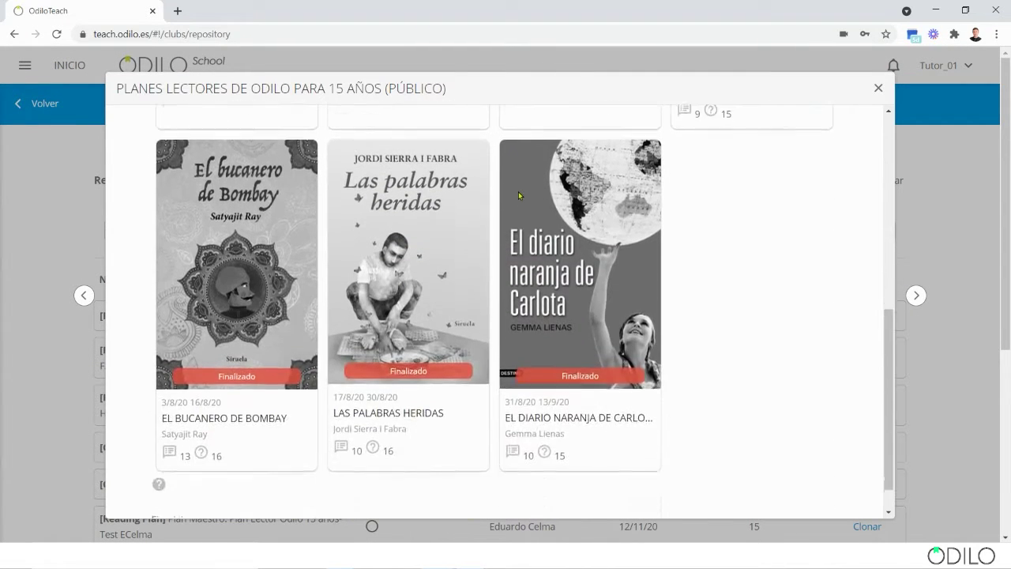
{"action": "scroll", "coordinate": [217, 228], "scroll_direction": "up", "scroll_amount": 2}
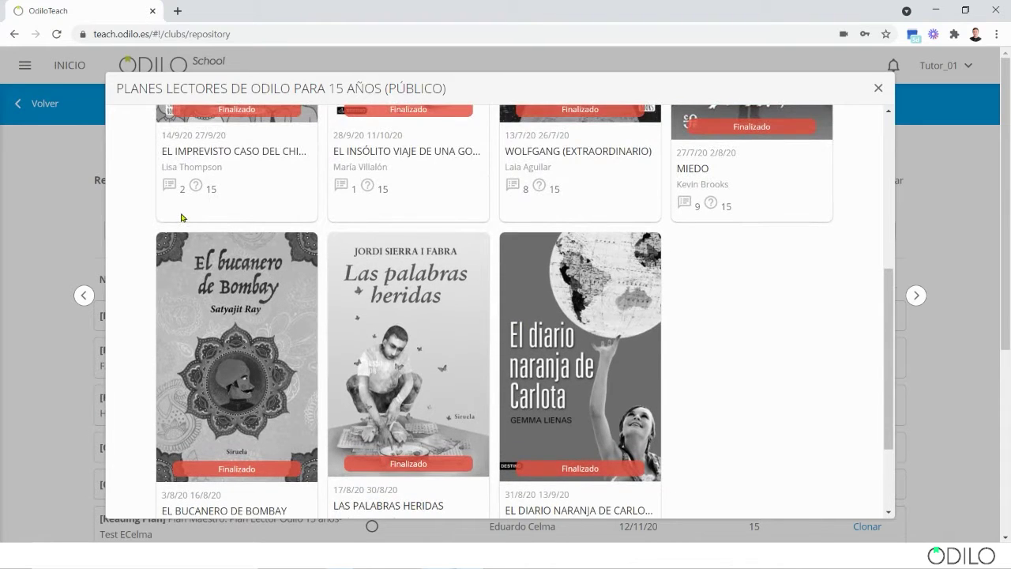
{"action": "scroll", "coordinate": [188, 222], "scroll_direction": "up", "scroll_amount": 1}
{"action": "scroll", "coordinate": [188, 221], "scroll_direction": "up", "scroll_amount": 3}
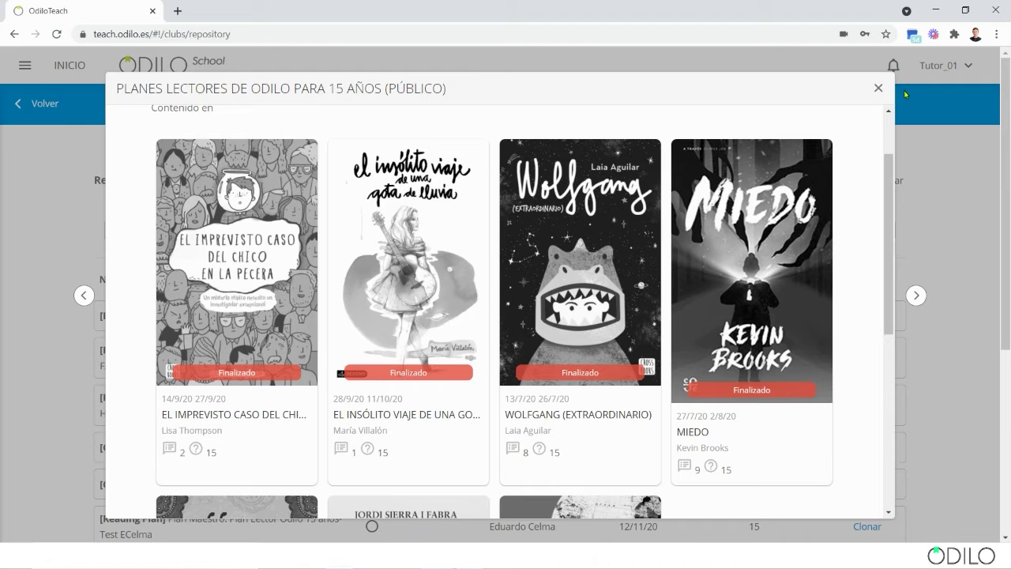
{"action": "left_click", "coordinate": [877, 89]}
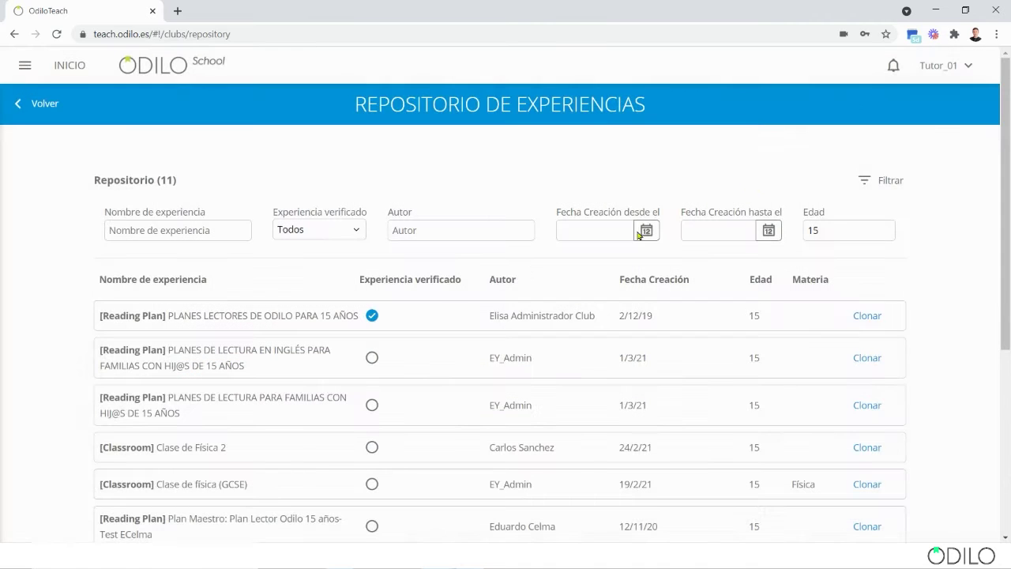
Start cloning the PLANES LECTORES DE ODILO PARA 15 AÑOS reading plan and name the copy Plan lector inicial
{"action": "left_click", "coordinate": [882, 324]}
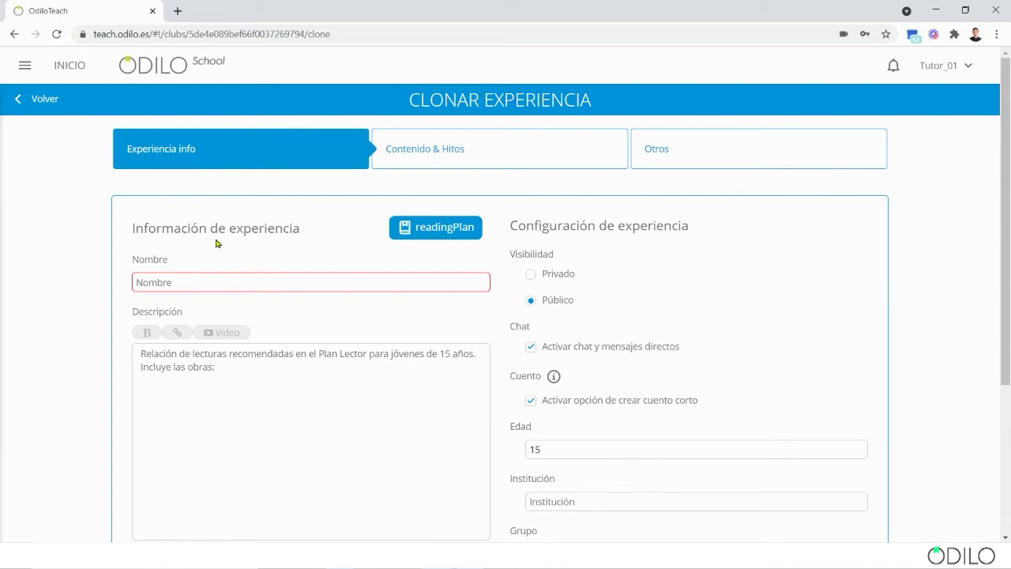
{"action": "left_click", "coordinate": [218, 277]}
{"action": "left_click", "coordinate": [218, 308]}
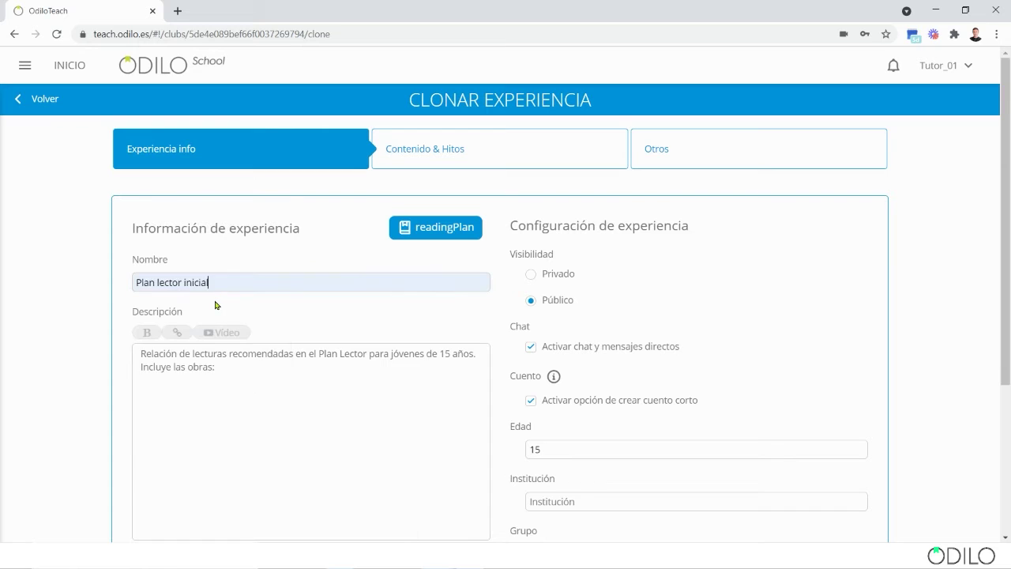
Replace the experience description with "Plan lector para niños de 15 años"
{"action": "left_click", "coordinate": [245, 373]}
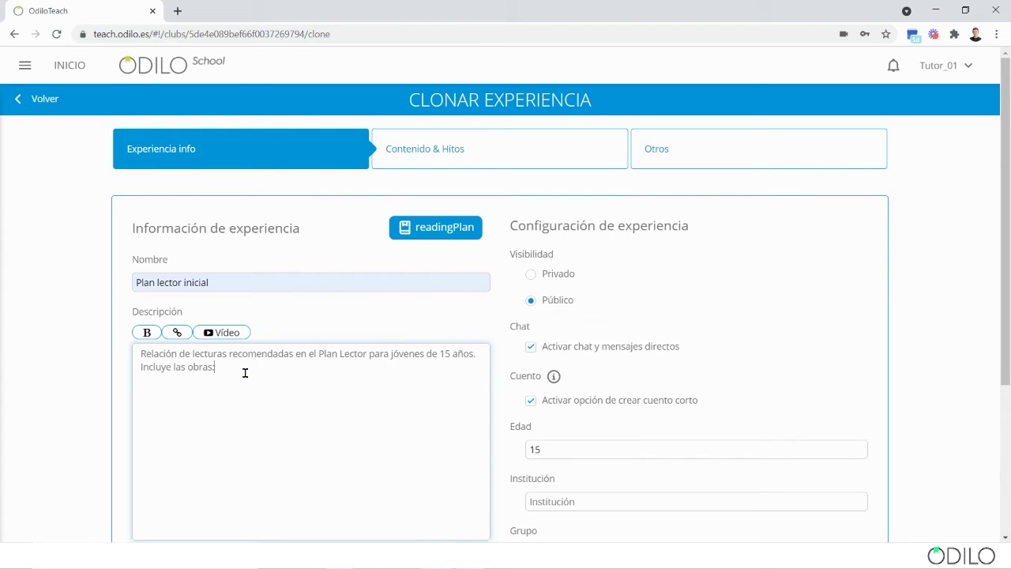
{"action": "left_click_drag", "start_coordinate": [237, 373], "coordinate": [136, 356]}
{"action": "left_click_drag", "start_coordinate": [217, 370], "coordinate": [131, 361]}
{"action": "type", "text": "P"}
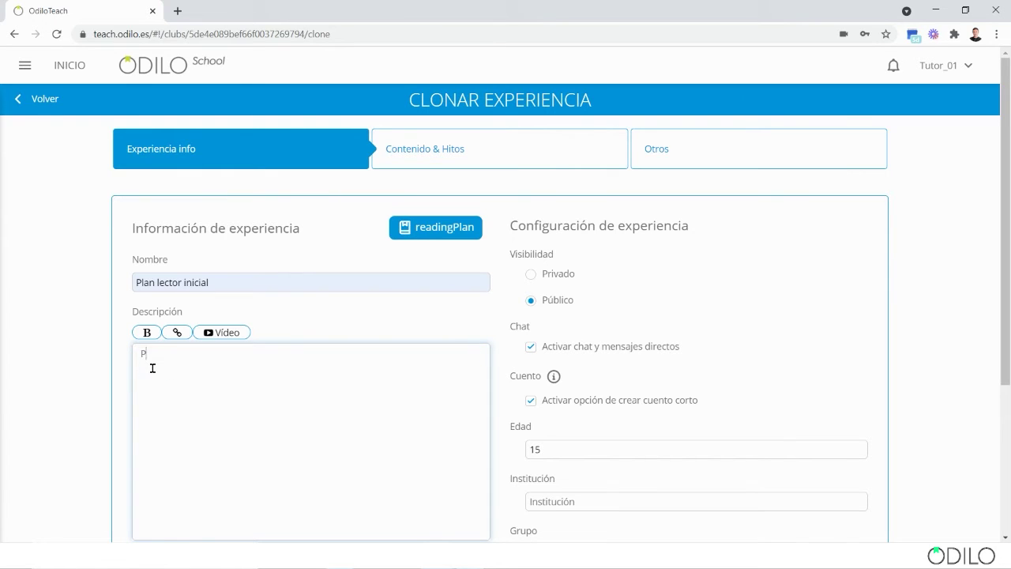
{"action": "type", "text": "lan lector para niños de 15 años"}
Set the visibility of the cloned experience to Privado
{"action": "left_click", "coordinate": [571, 275]}
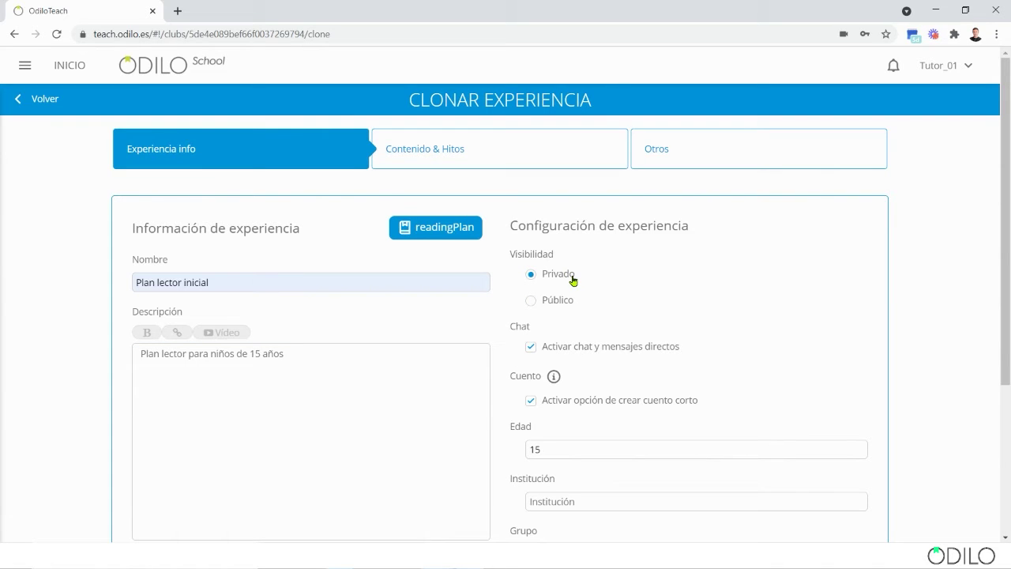
{"action": "left_click", "coordinate": [569, 301]}
{"action": "left_click", "coordinate": [566, 276]}
Fill in Colegio ODILO as the institution and 4ºA as the group
{"action": "scroll", "coordinate": [642, 298], "scroll_direction": "down", "scroll_amount": 1}
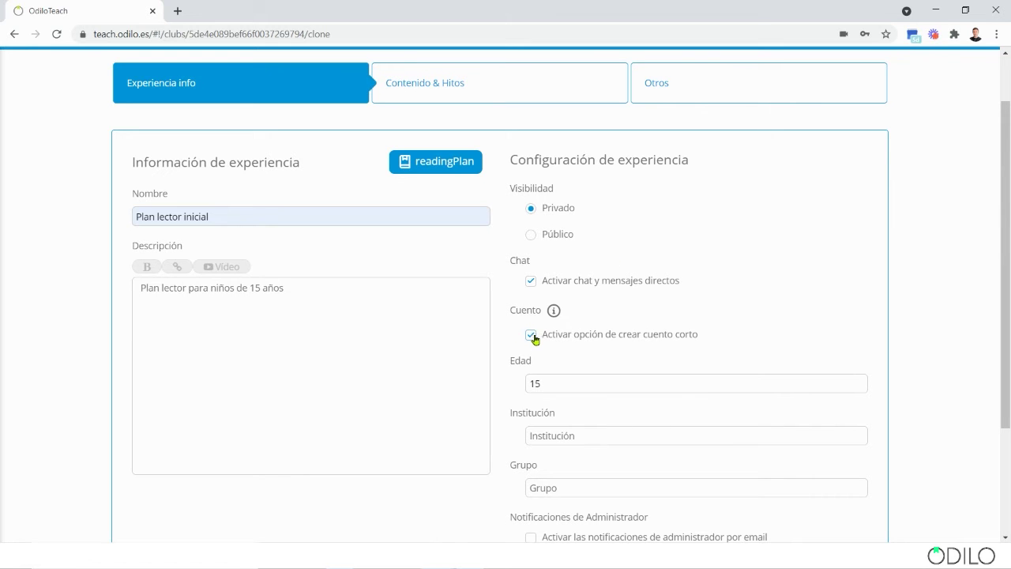
{"action": "scroll", "coordinate": [806, 255], "scroll_direction": "down", "scroll_amount": 1}
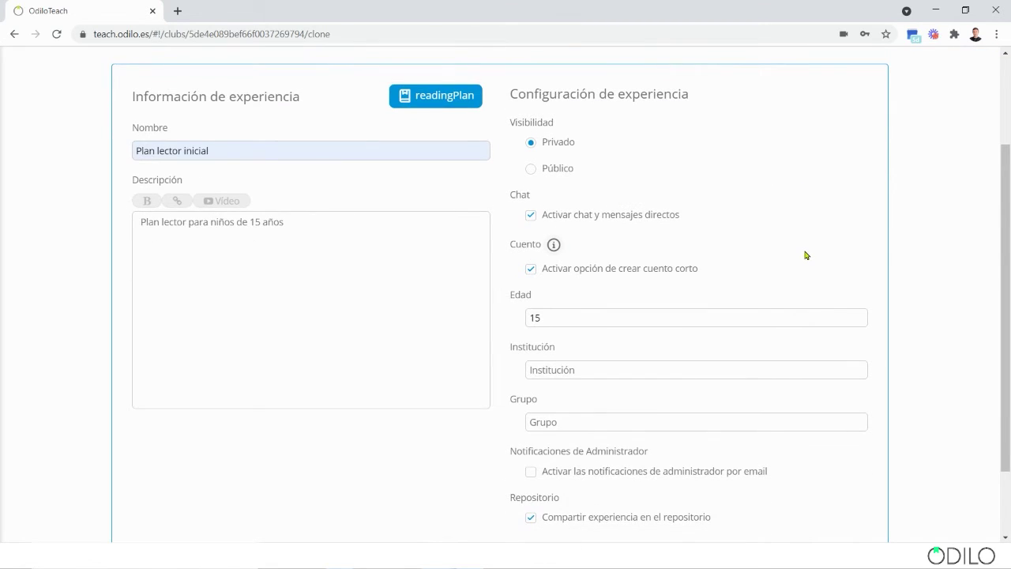
{"action": "scroll", "coordinate": [805, 254], "scroll_direction": "down", "scroll_amount": 1}
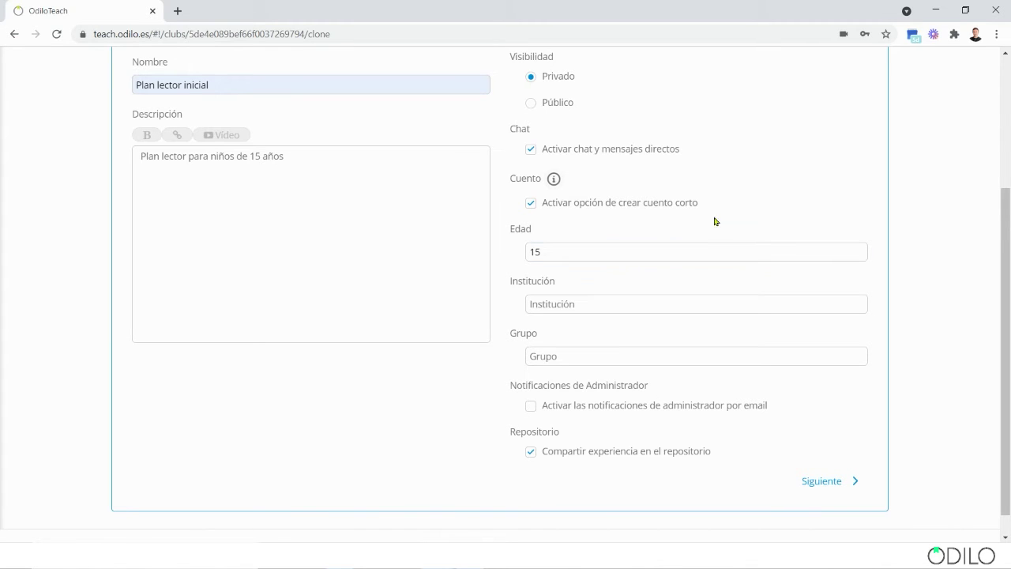
{"action": "left_click", "coordinate": [585, 302]}
{"action": "left_click", "coordinate": [587, 330]}
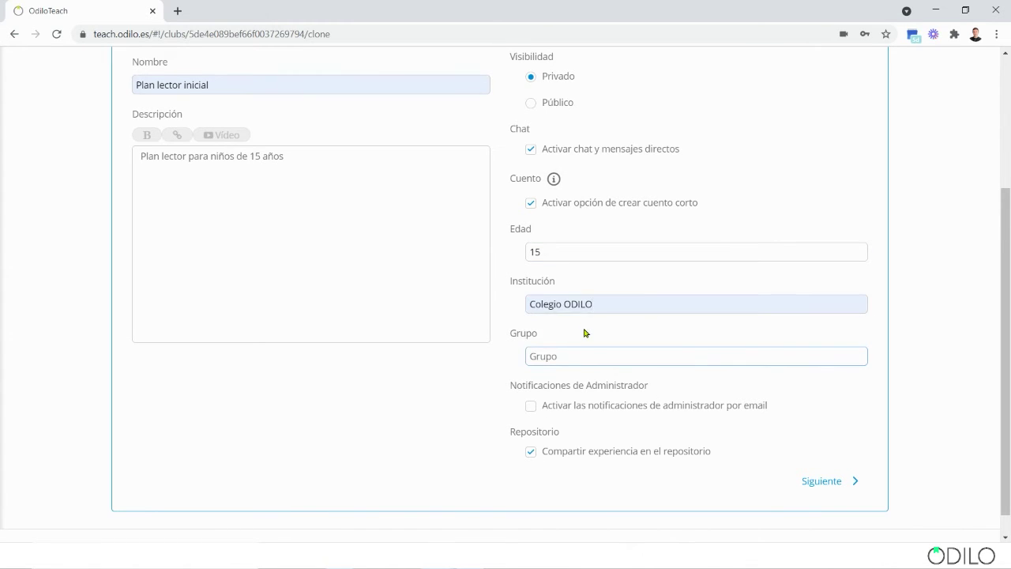
{"action": "left_click", "coordinate": [577, 353]}
{"action": "left_click", "coordinate": [575, 385]}
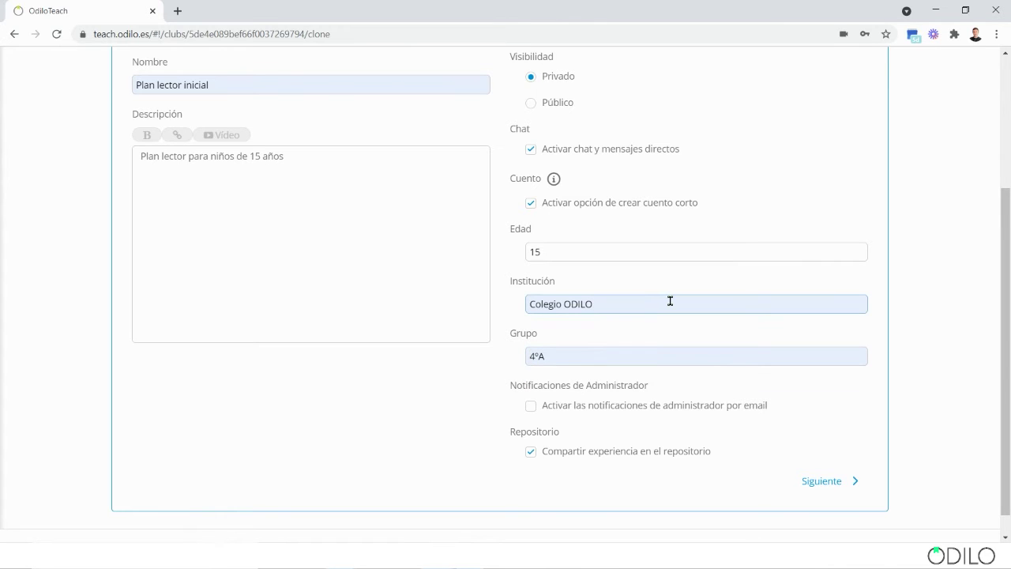
Turn off sharing the experience in the repository, and continue to the Contenido & Hitos stage to look over the books
{"action": "scroll", "coordinate": [670, 301], "scroll_direction": "down", "scroll_amount": 1}
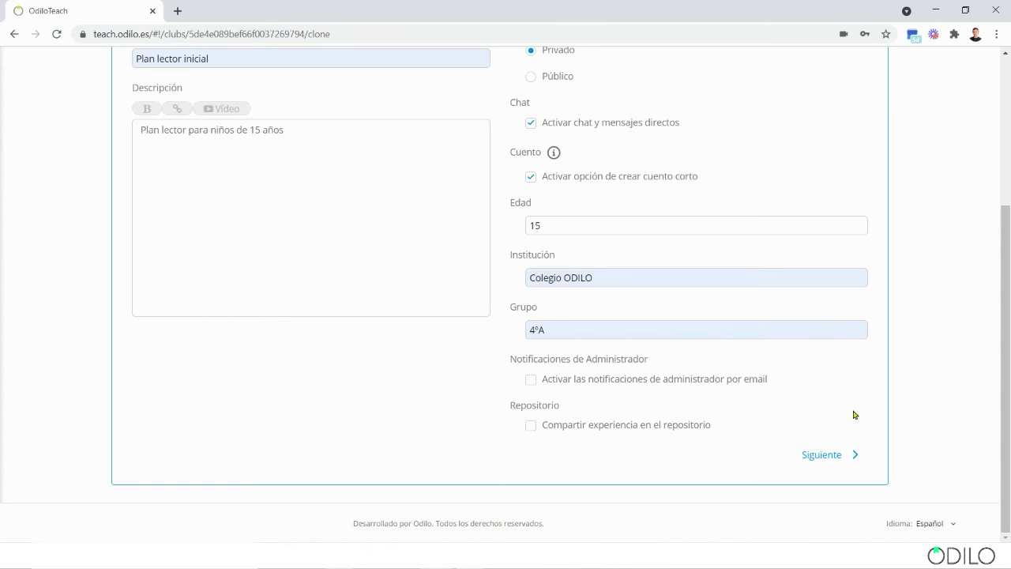
{"action": "left_click", "coordinate": [837, 455]}
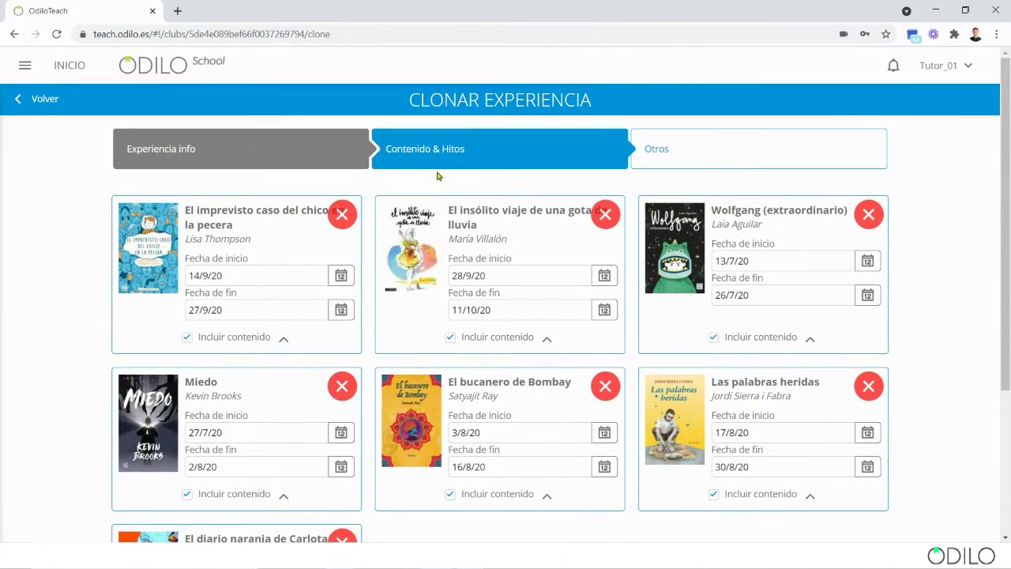
{"action": "scroll", "coordinate": [774, 166], "scroll_direction": "down", "scroll_amount": 2}
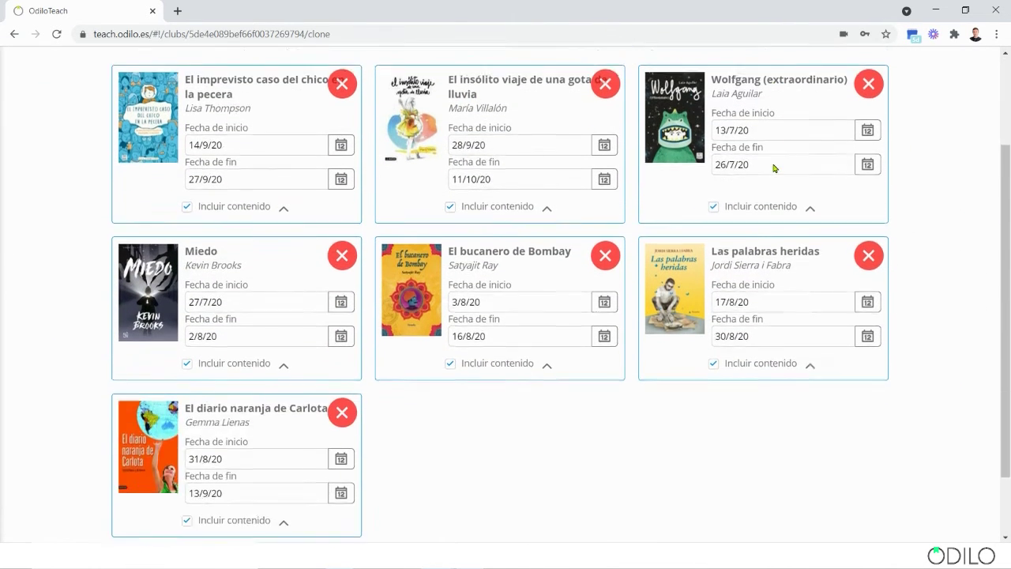
{"action": "scroll", "coordinate": [774, 167], "scroll_direction": "down", "scroll_amount": 1}
{"action": "scroll", "coordinate": [772, 166], "scroll_direction": "up", "scroll_amount": 3}
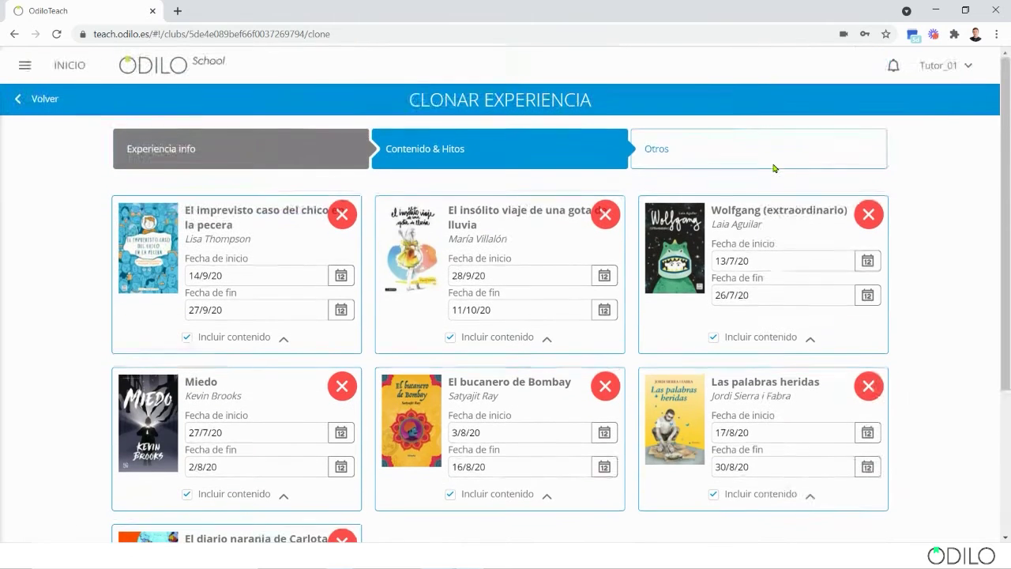
Set the start date of El imprevisto caso del chico en la pecera to 26/3/21
{"action": "left_click", "coordinate": [341, 283]}
{"action": "left_click", "coordinate": [388, 214]}
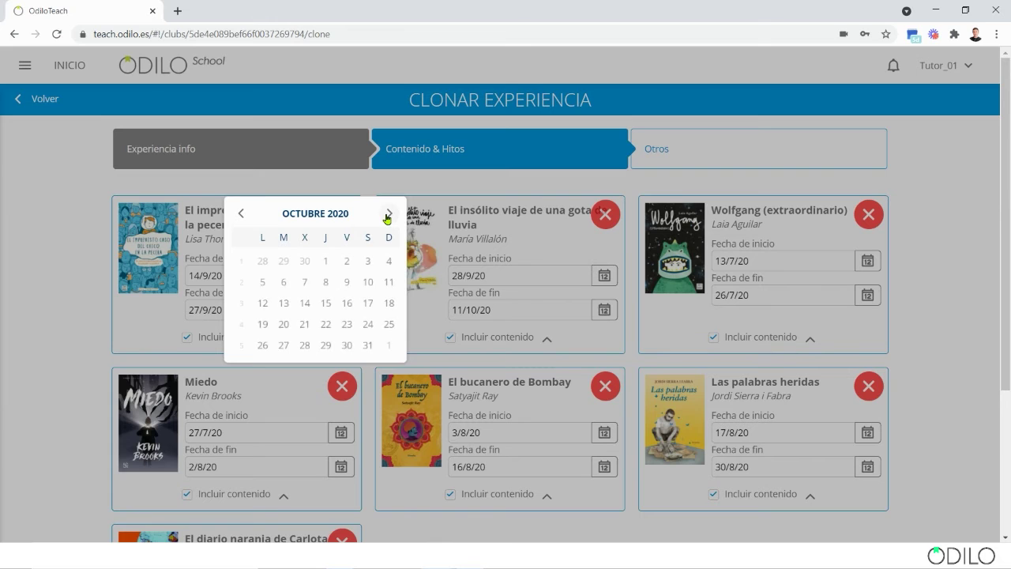
{"action": "left_click", "coordinate": [388, 214]}
{"action": "left_click", "coordinate": [388, 214]}
{"action": "left_click", "coordinate": [388, 214]}
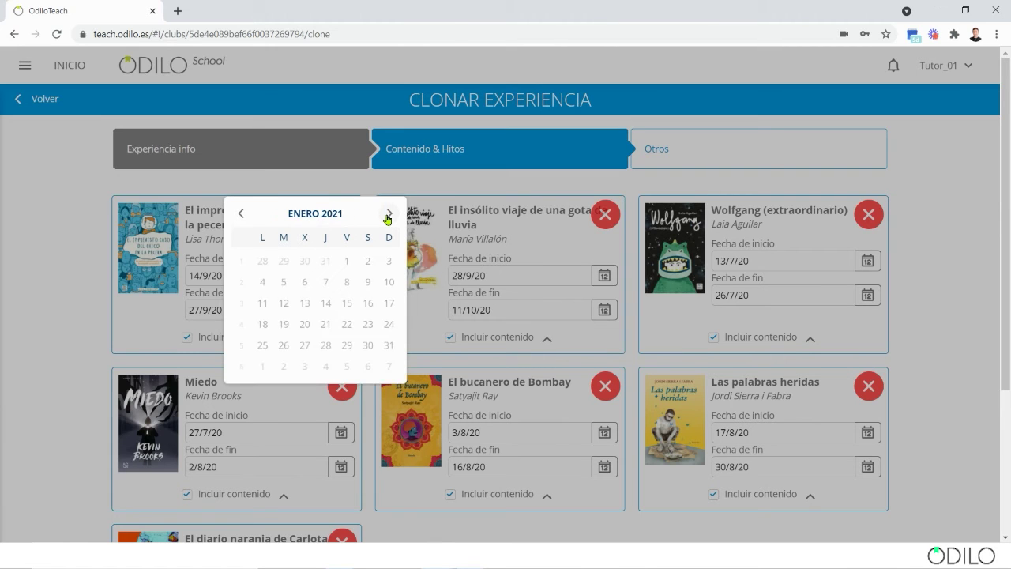
{"action": "left_click", "coordinate": [388, 214]}
{"action": "left_click", "coordinate": [388, 214]}
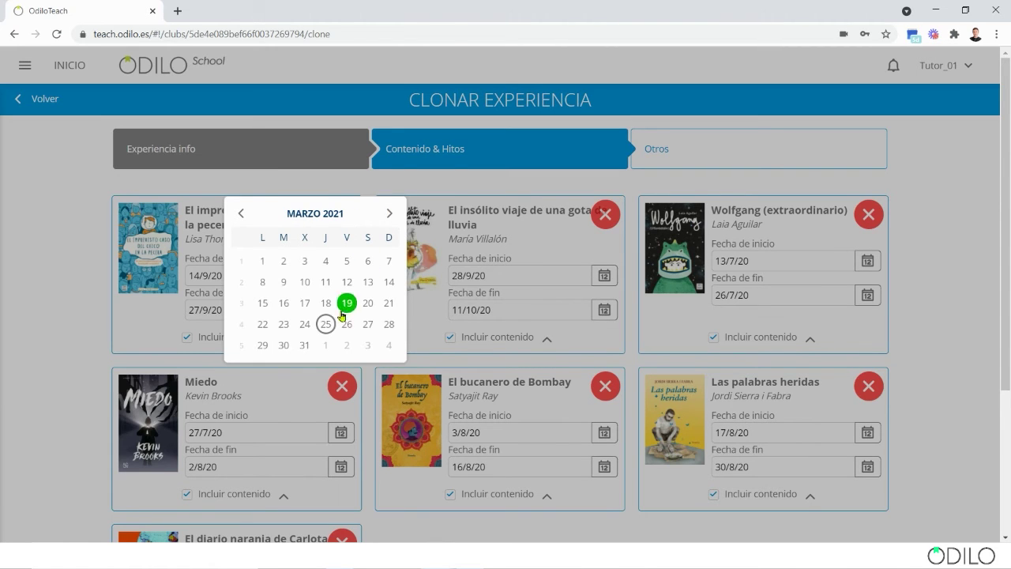
{"action": "left_click", "coordinate": [347, 324]}
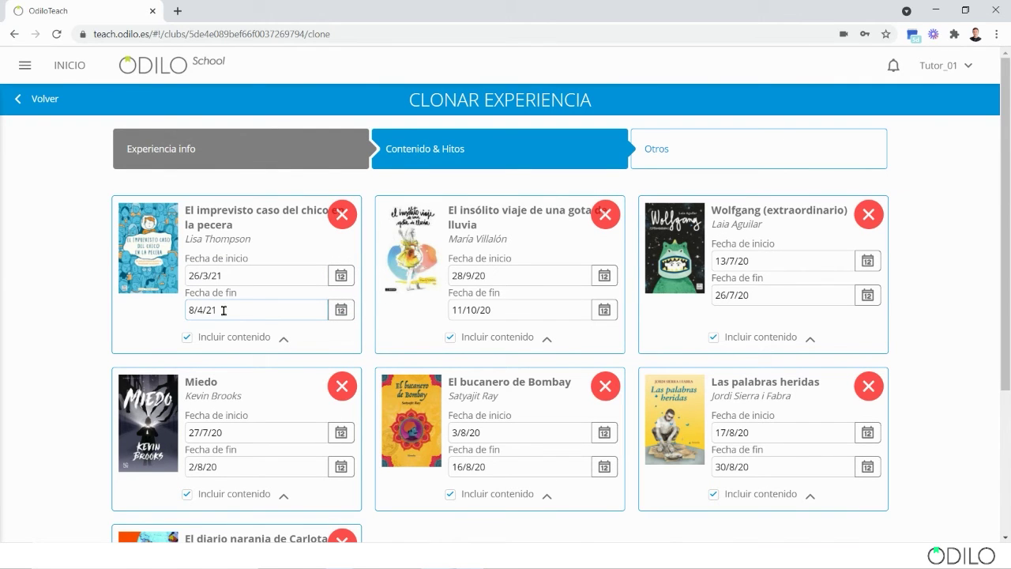
Set the end date of El imprevisto caso del chico en la pecera to 5/5/21
{"action": "left_click", "coordinate": [340, 309]}
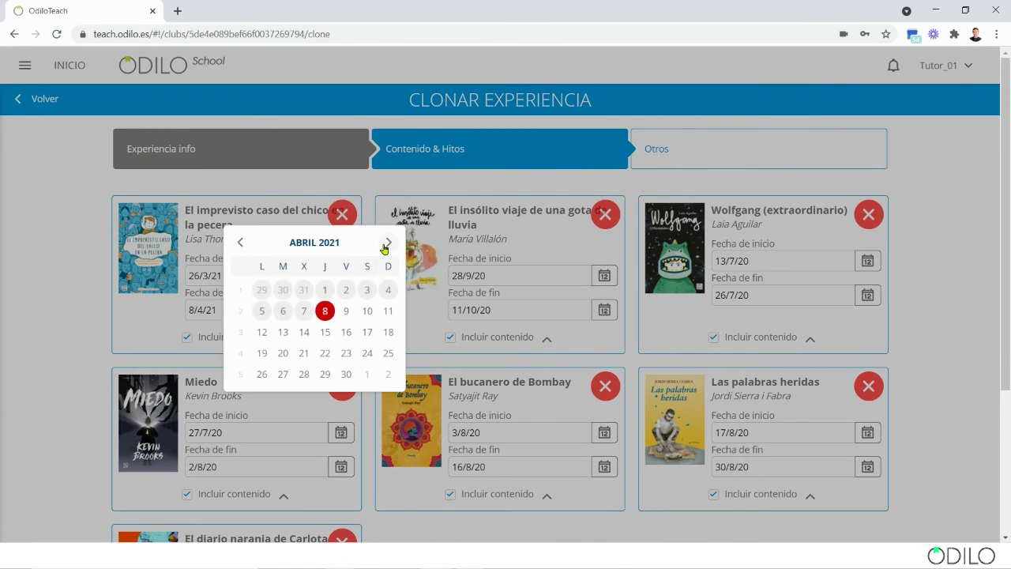
{"action": "left_click", "coordinate": [387, 243]}
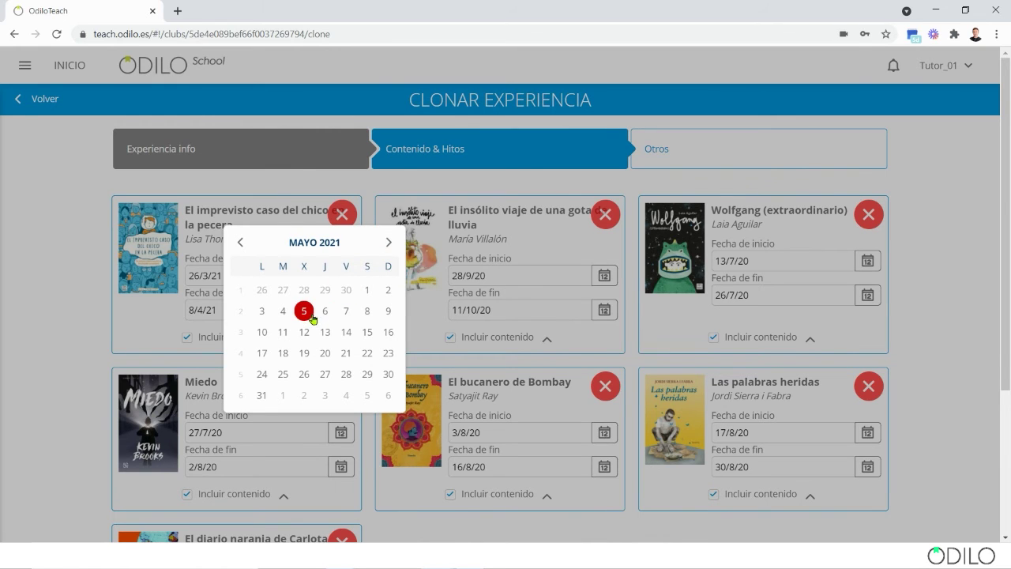
{"action": "left_click", "coordinate": [304, 311]}
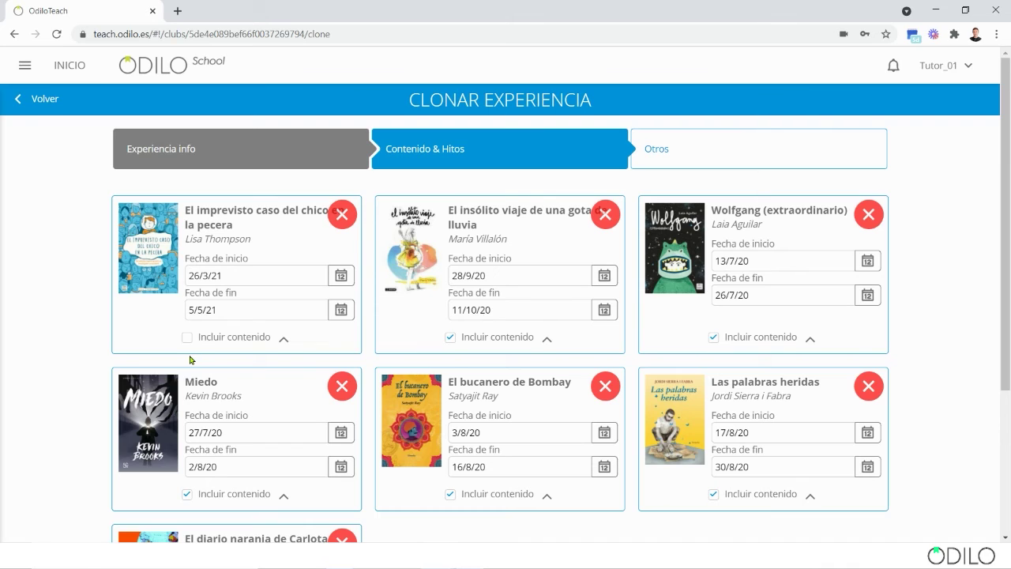
Include the content of El imprevisto caso del chico en la pecera and check which of its element types are selected for cloning
{"action": "left_click", "coordinate": [186, 338]}
{"action": "left_click", "coordinate": [284, 342]}
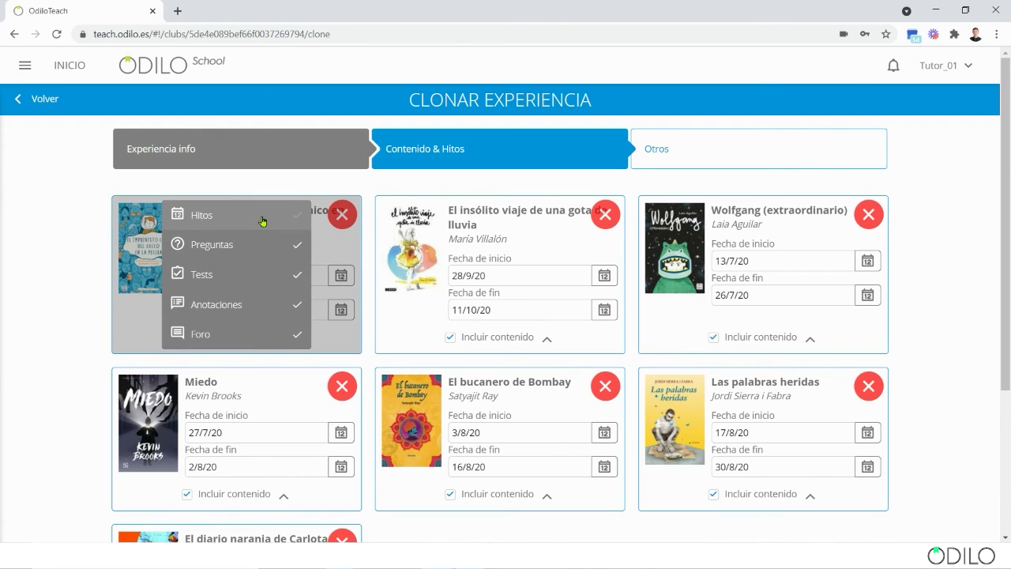
{"action": "left_click", "coordinate": [367, 346]}
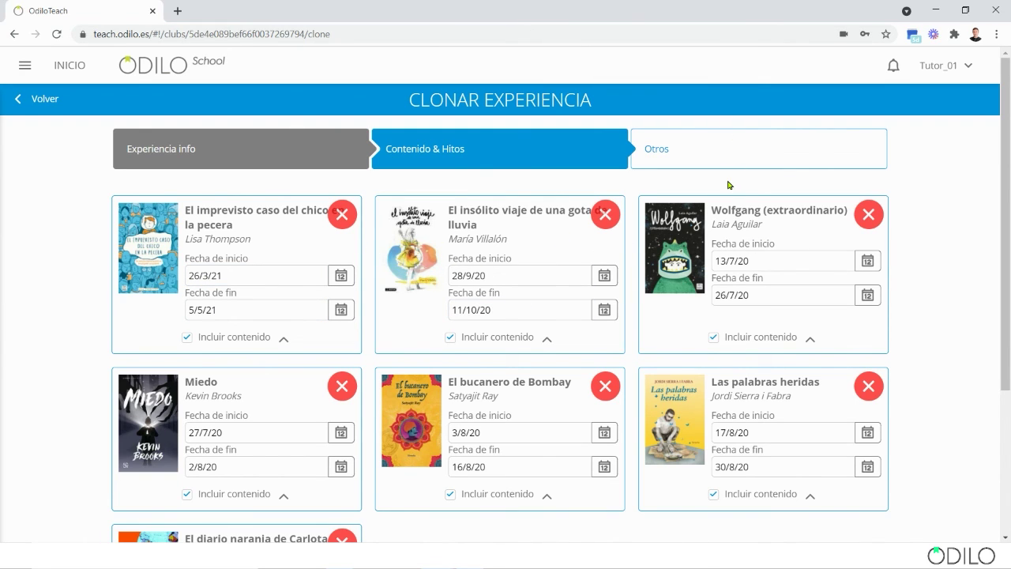
Continue to the Otros stage, keep Ejercicios among the extra elements, and clone the experience
{"action": "scroll", "coordinate": [728, 184], "scroll_direction": "down", "scroll_amount": 5}
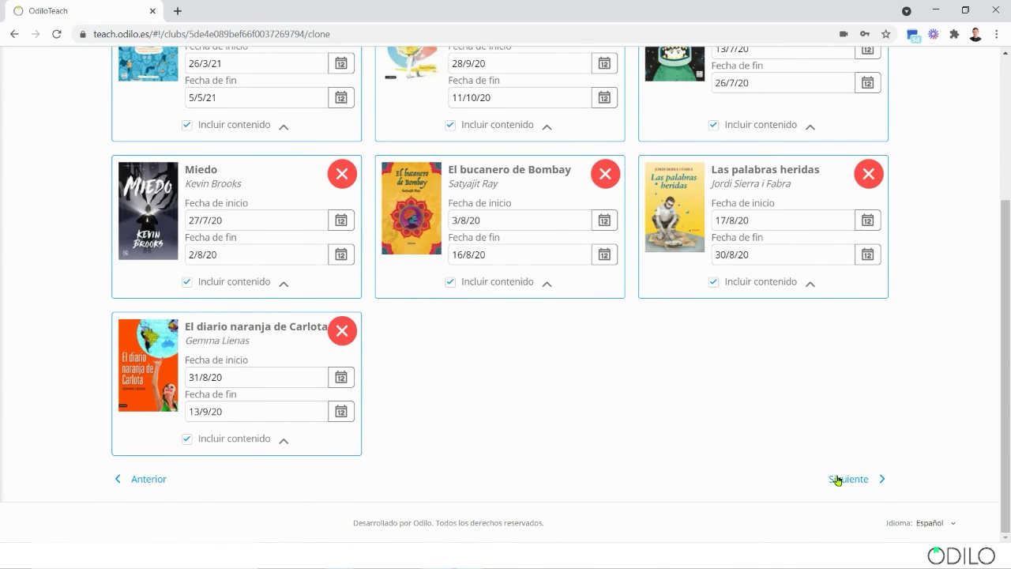
{"action": "left_click", "coordinate": [839, 479]}
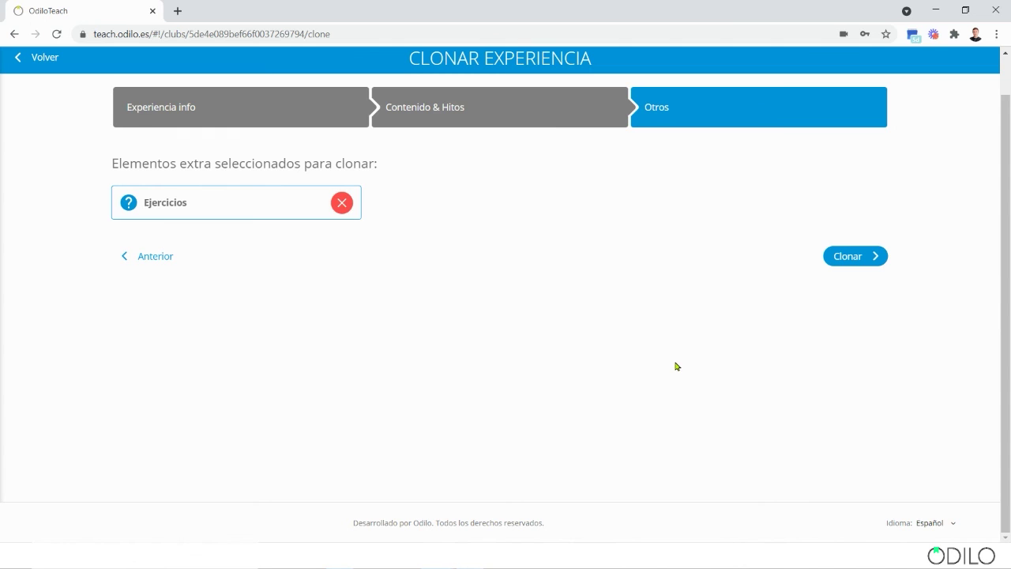
{"action": "left_click", "coordinate": [851, 261]}
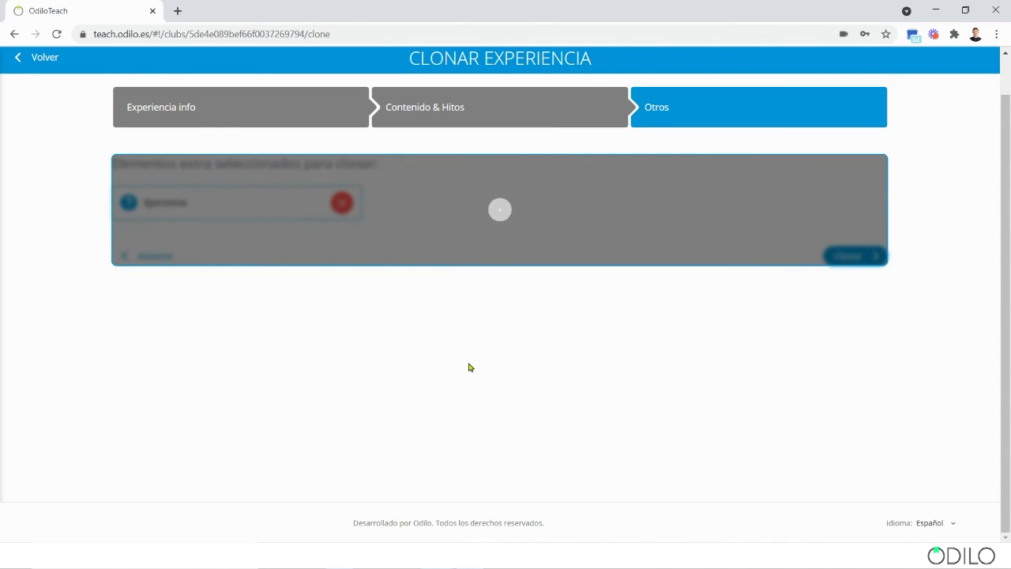